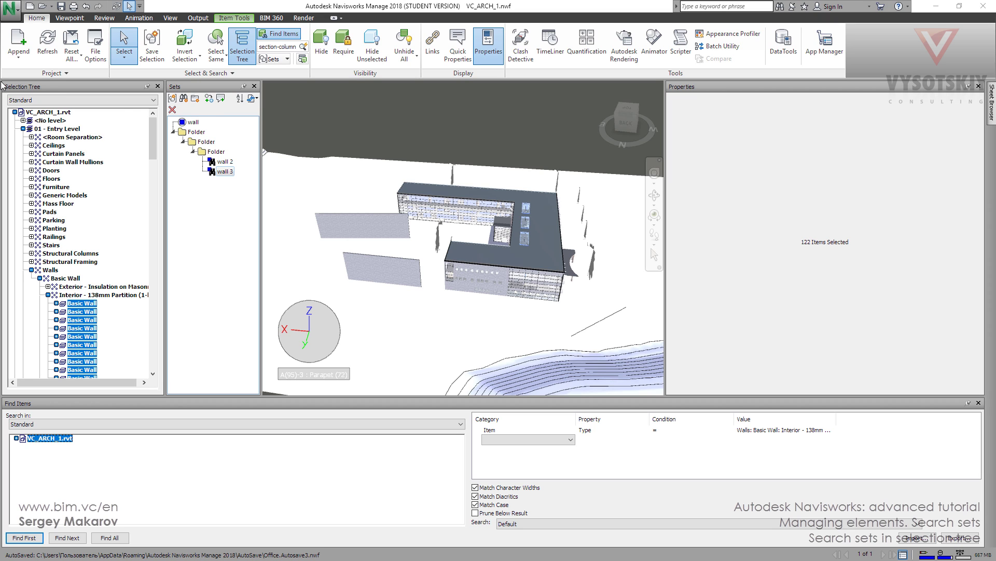
- Auto-hide the Sets panel and collapse the 01 - Entry Level and 02 - Floor branches
{"action": "left_click", "coordinate": [244, 87]}
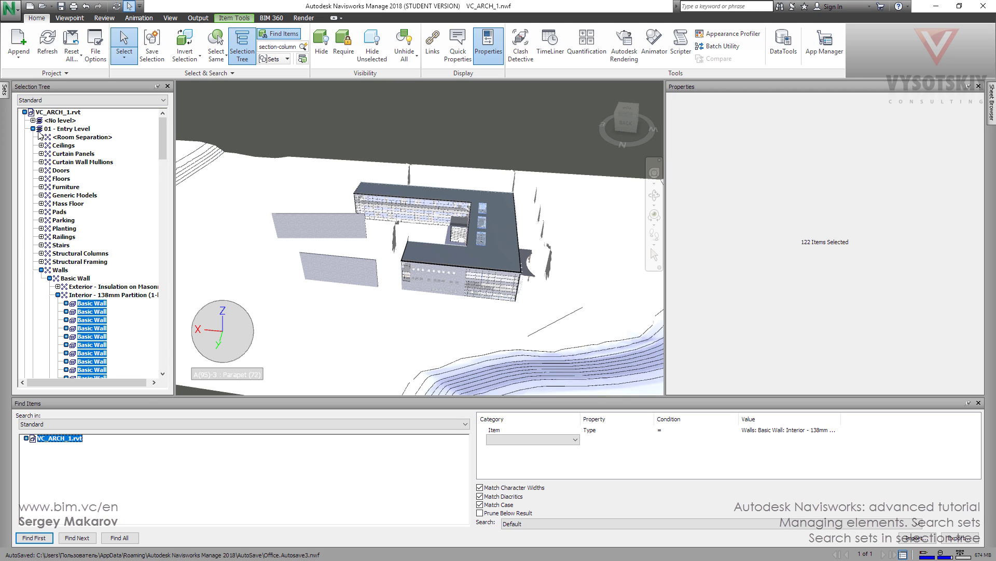
{"action": "left_click", "coordinate": [32, 128]}
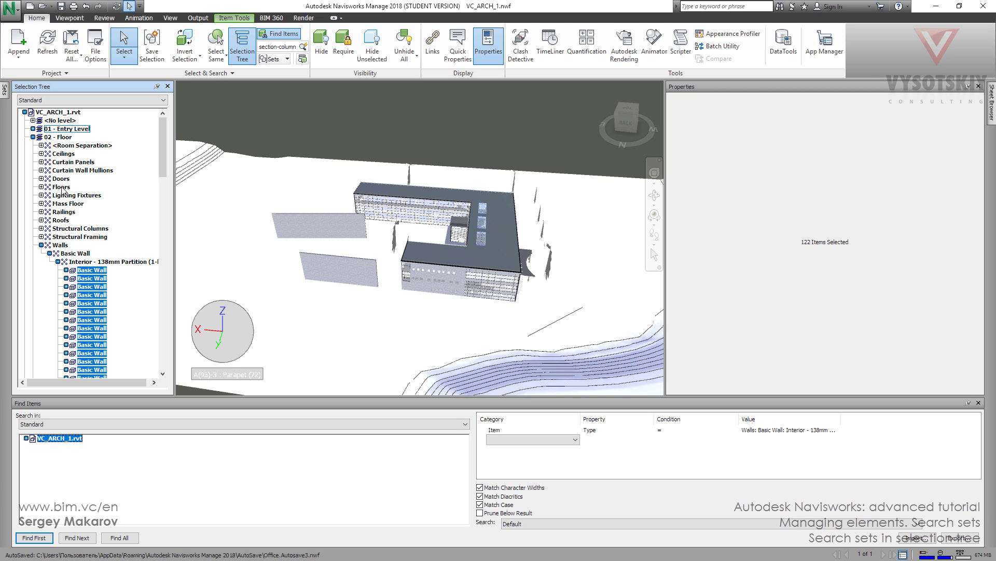
{"action": "left_click", "coordinate": [32, 137]}
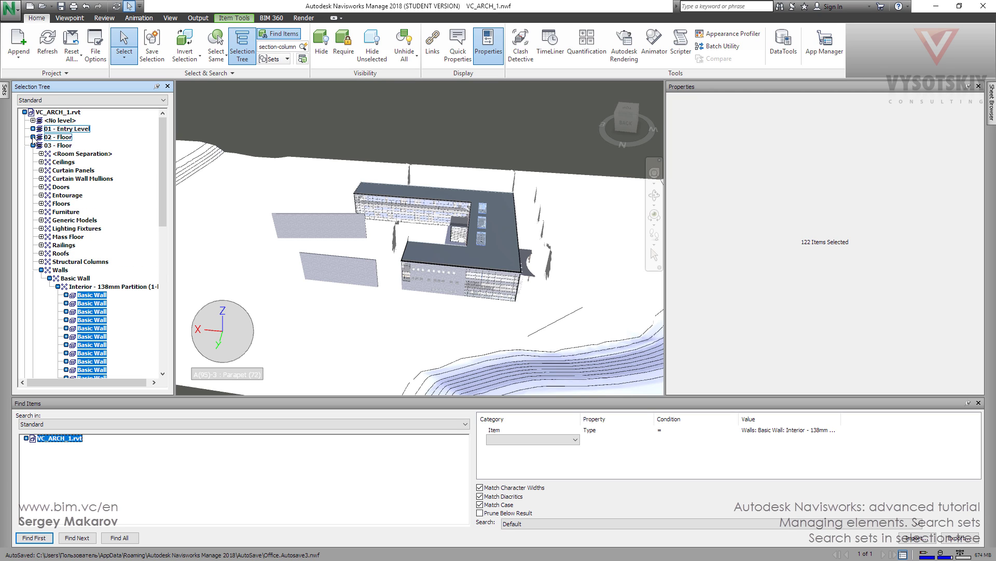
{"action": "left_click", "coordinate": [50, 101]}
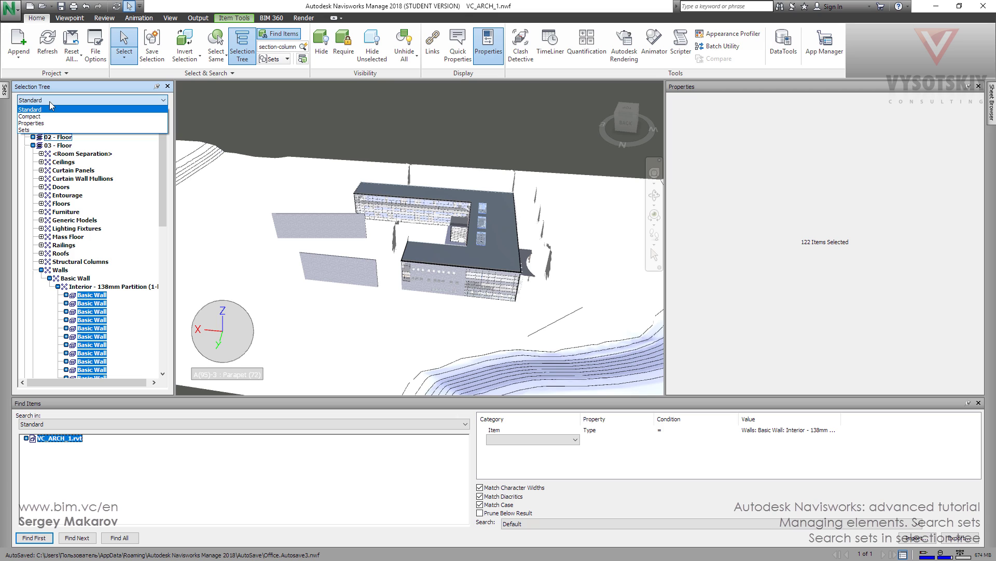
- Switch the Selection Tree to Sets mode and select the wall 2 set (10 exterior wall items)
{"action": "left_click", "coordinate": [29, 130]}
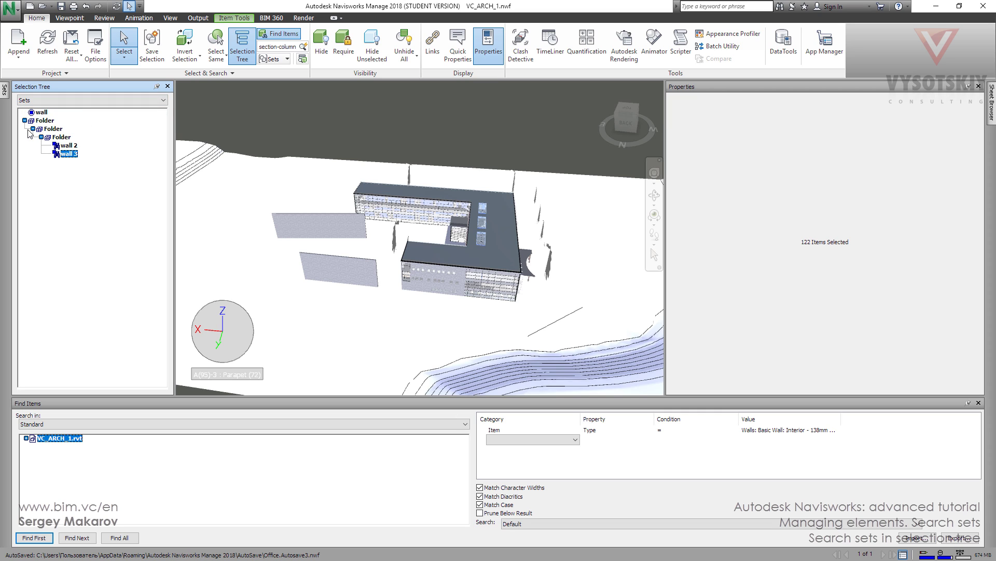
{"action": "left_click", "coordinate": [65, 146]}
{"action": "left_click", "coordinate": [66, 154]}
{"action": "left_click", "coordinate": [66, 146]}
{"action": "left_click", "coordinate": [66, 155]}
{"action": "left_click", "coordinate": [65, 146]}
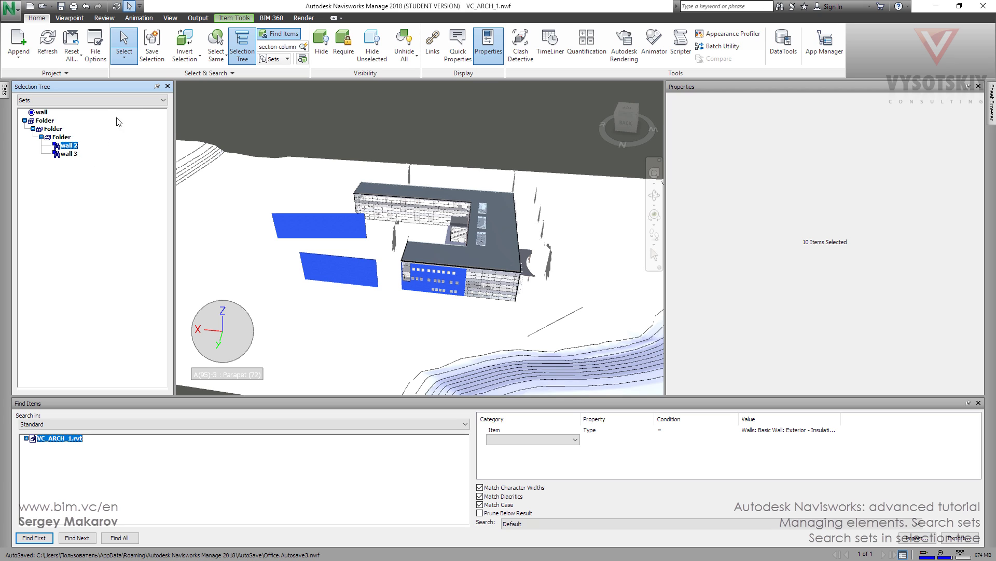
{"action": "left_click", "coordinate": [152, 102]}
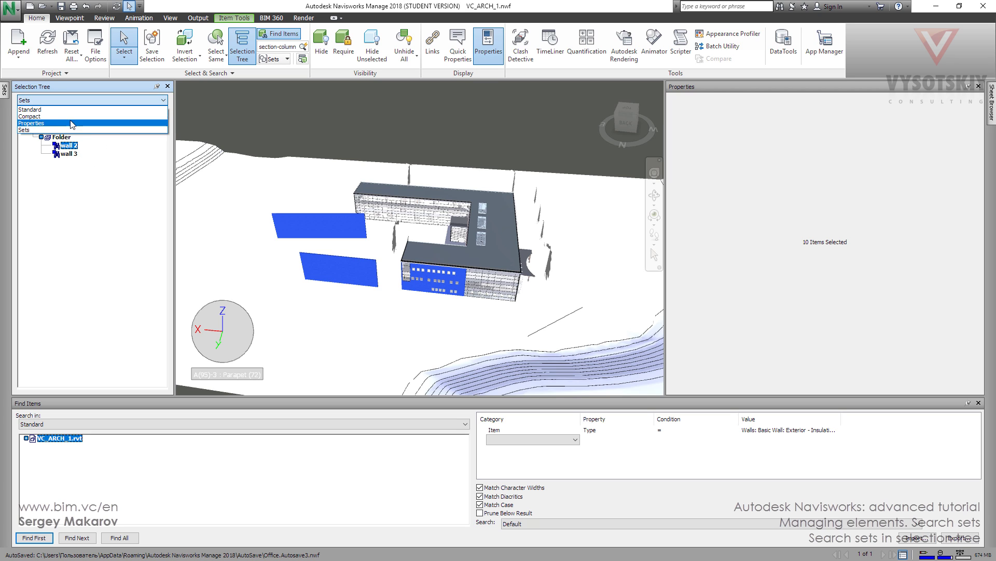
- Switch the Selection Tree to Properties view and select Element > Category > Walls (148 items)
{"action": "left_click", "coordinate": [61, 123]}
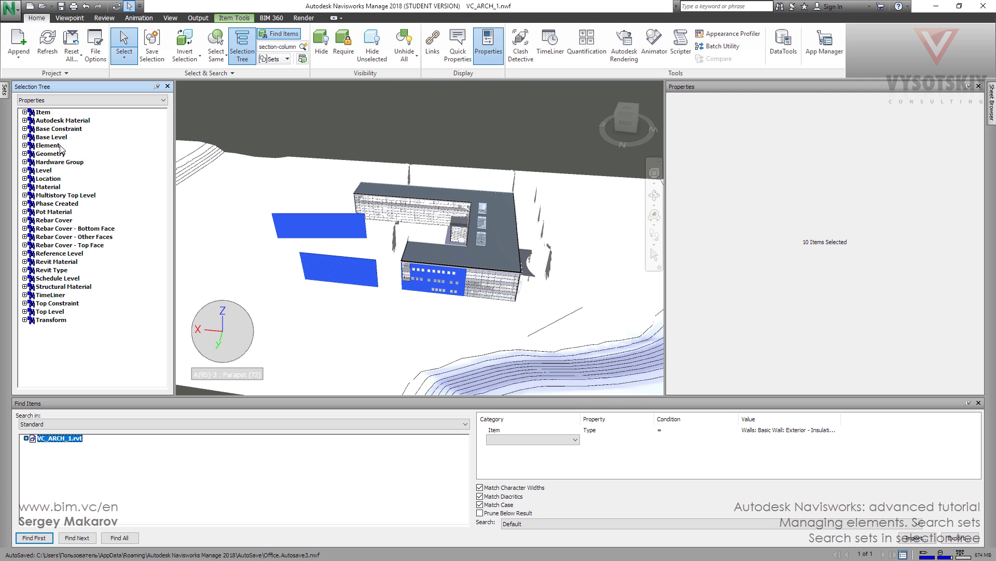
{"action": "left_click", "coordinate": [24, 145]}
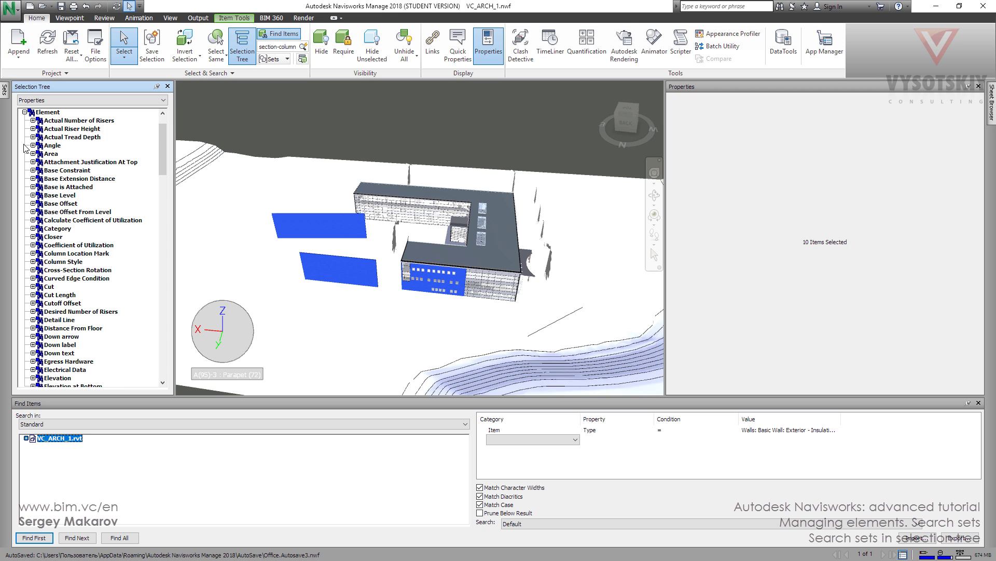
{"action": "left_click", "coordinate": [591, 123]}
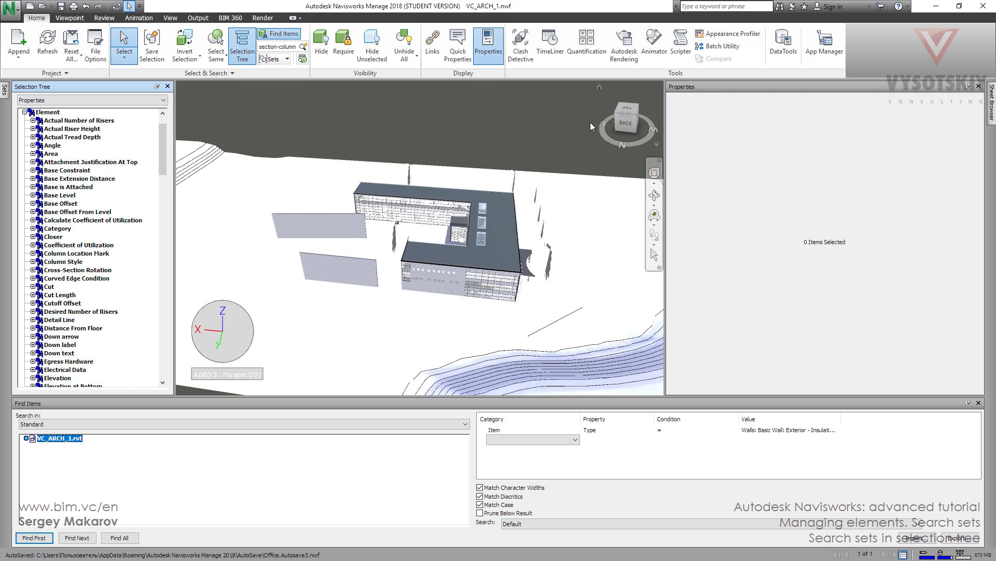
{"action": "left_click", "coordinate": [452, 290]}
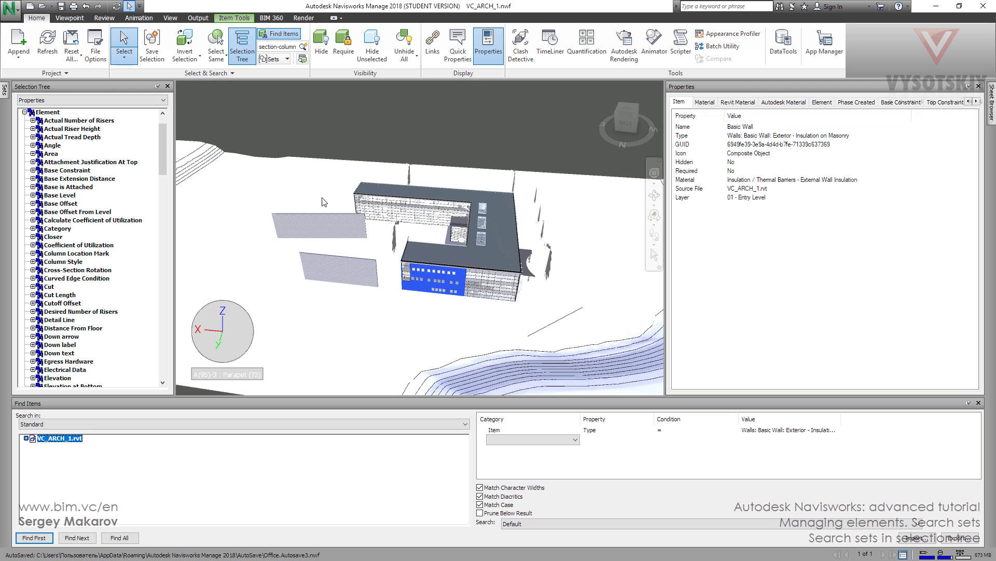
{"action": "left_click", "coordinate": [825, 102]}
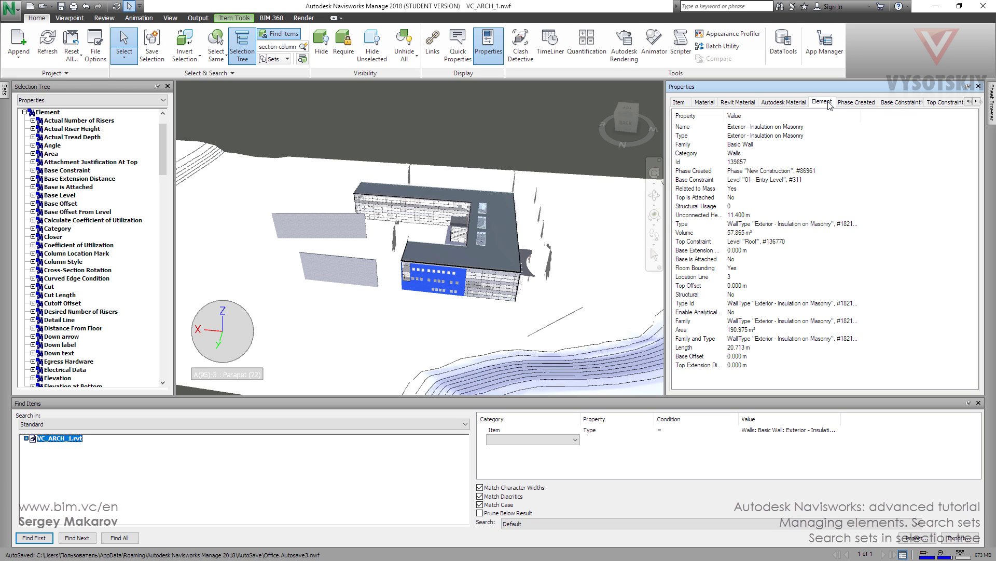
{"action": "left_click", "coordinate": [33, 229]}
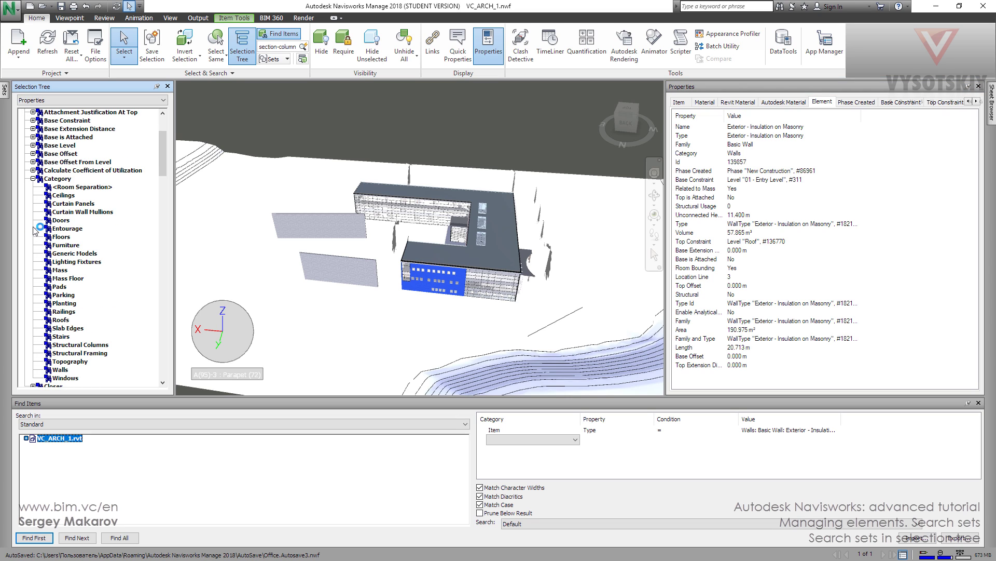
{"action": "left_click", "coordinate": [61, 369]}
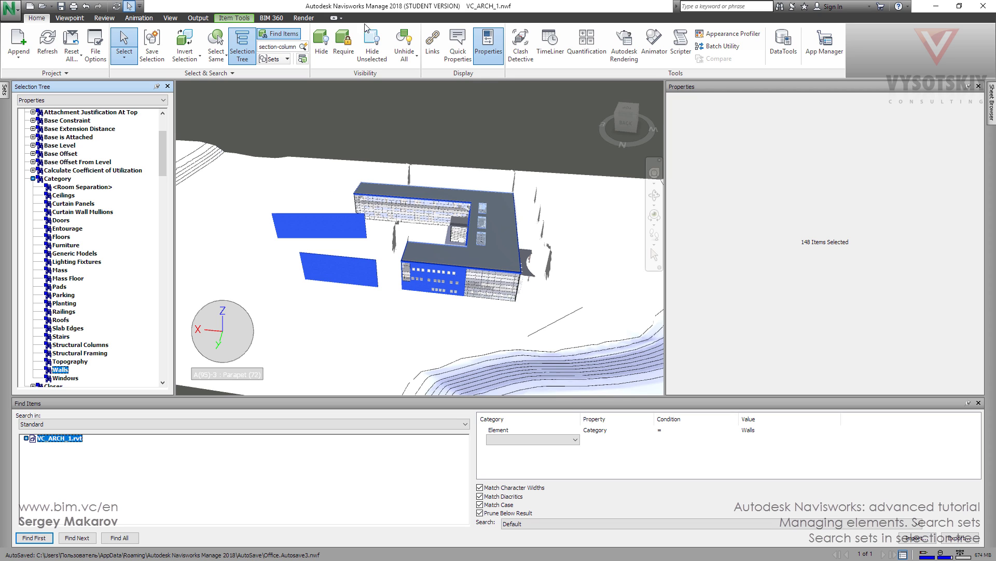
- Hide all unselected elements so only the 148 walls stay visible
{"action": "left_click", "coordinate": [379, 41]}
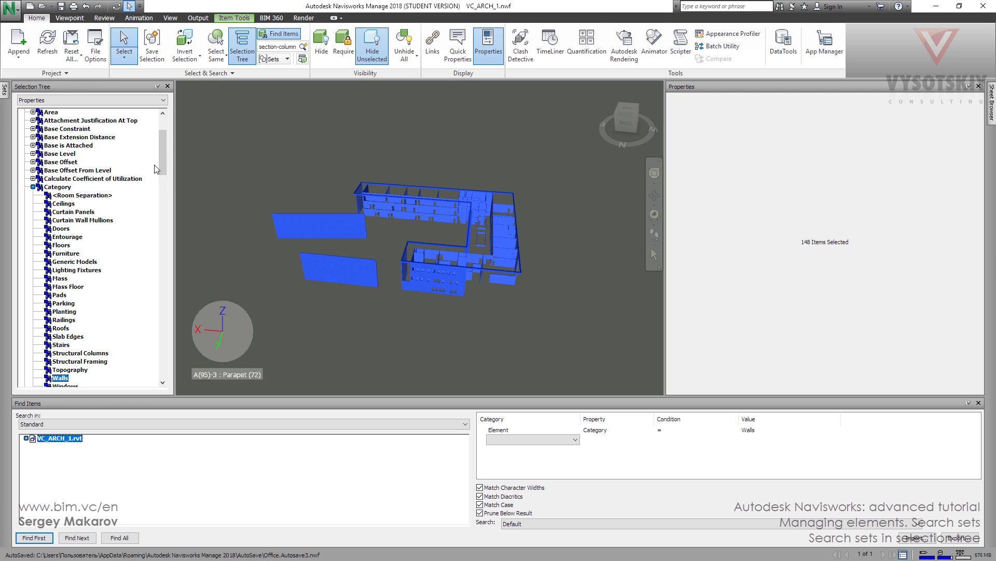
{"action": "left_click_drag", "start_coordinate": [164, 142], "coordinate": [163, 119]}
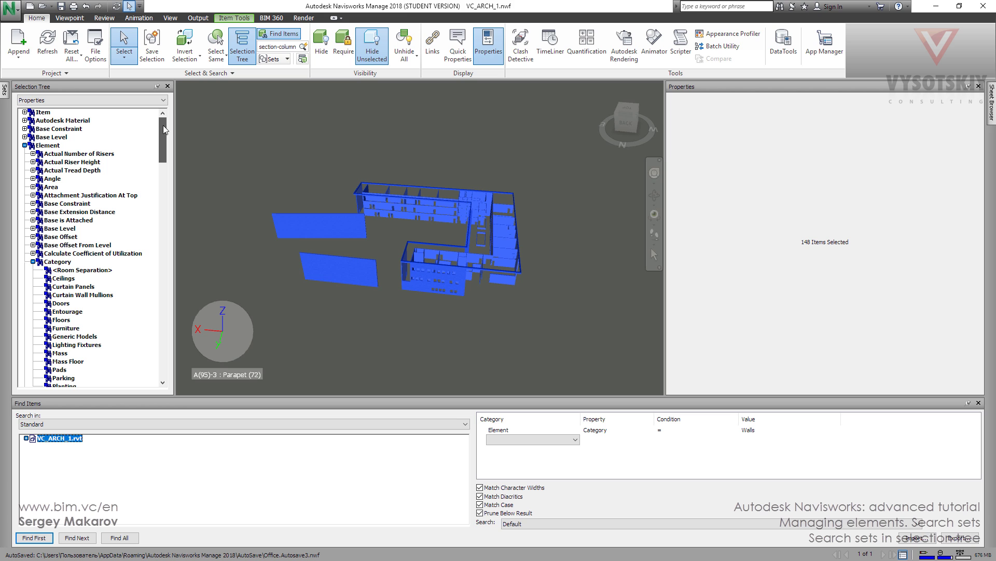
{"action": "left_click_drag", "start_coordinate": [163, 126], "coordinate": [163, 143]}
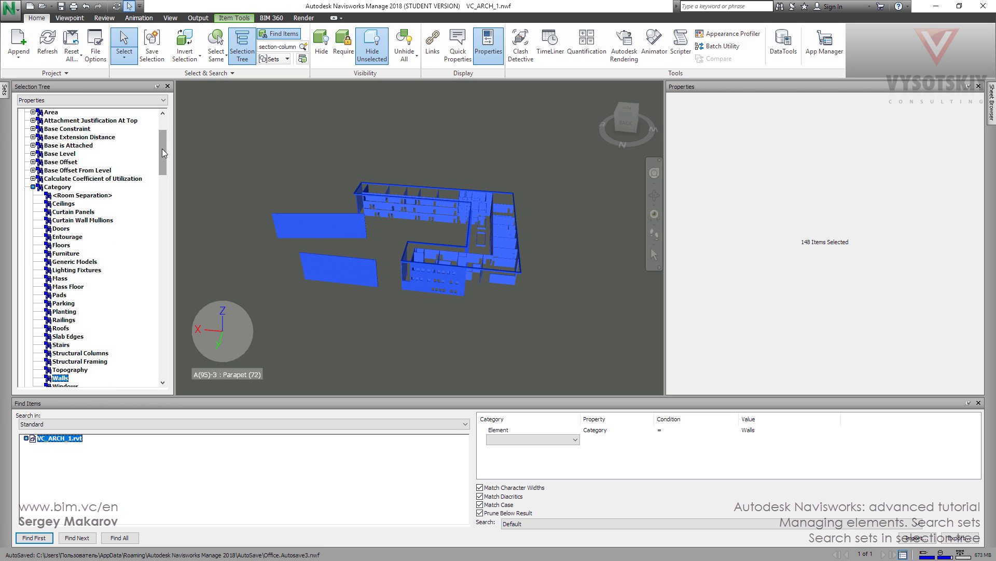
{"action": "scroll", "coordinate": [162, 148], "scroll_direction": "up", "scroll_amount": 3}
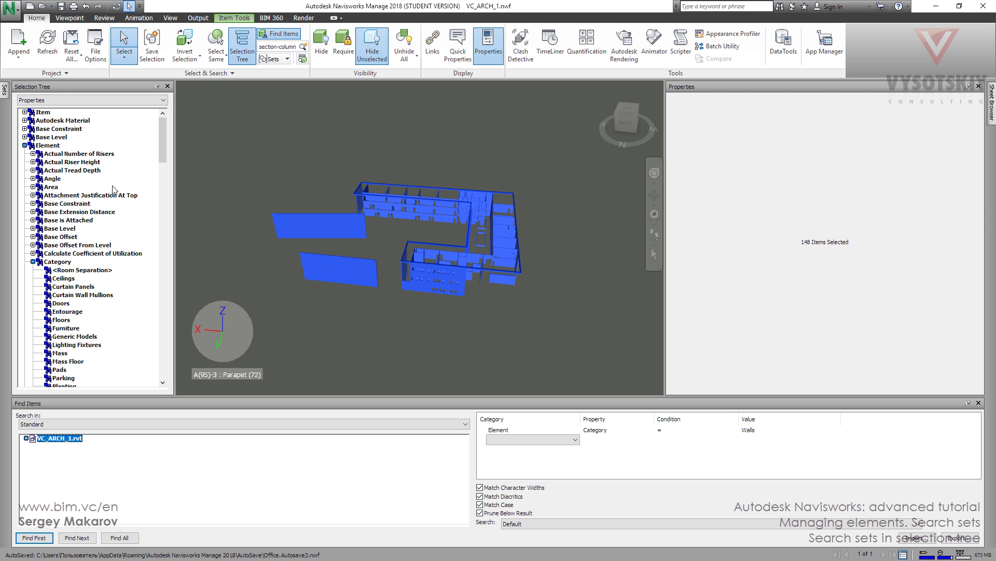
{"action": "scroll", "coordinate": [109, 222], "scroll_direction": "down", "scroll_amount": 3}
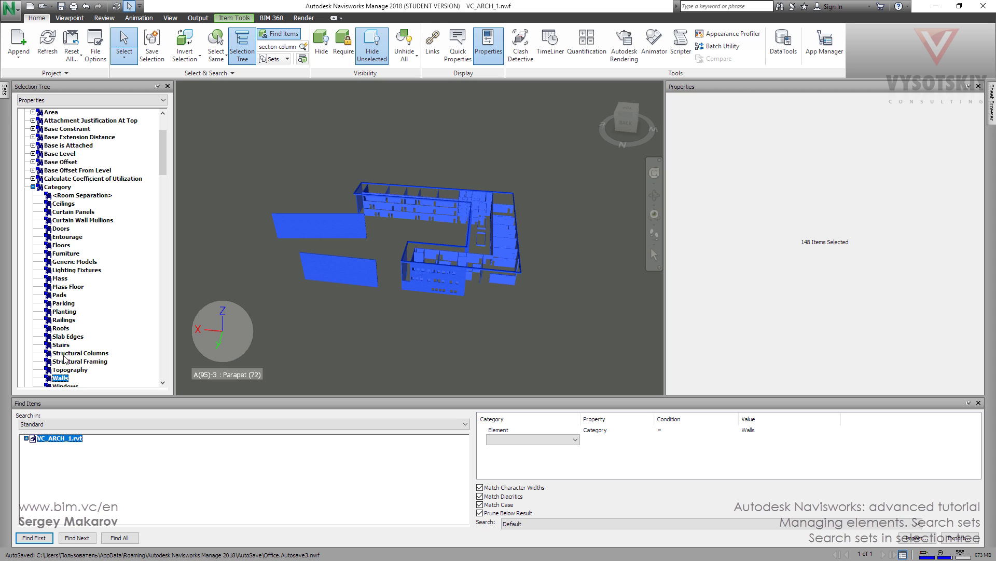
- Select the Windows category and isolate the 24 windows with Hide Unselected
{"action": "scroll", "coordinate": [68, 358], "scroll_direction": "down", "scroll_amount": 1}
{"action": "left_click", "coordinate": [65, 362]}
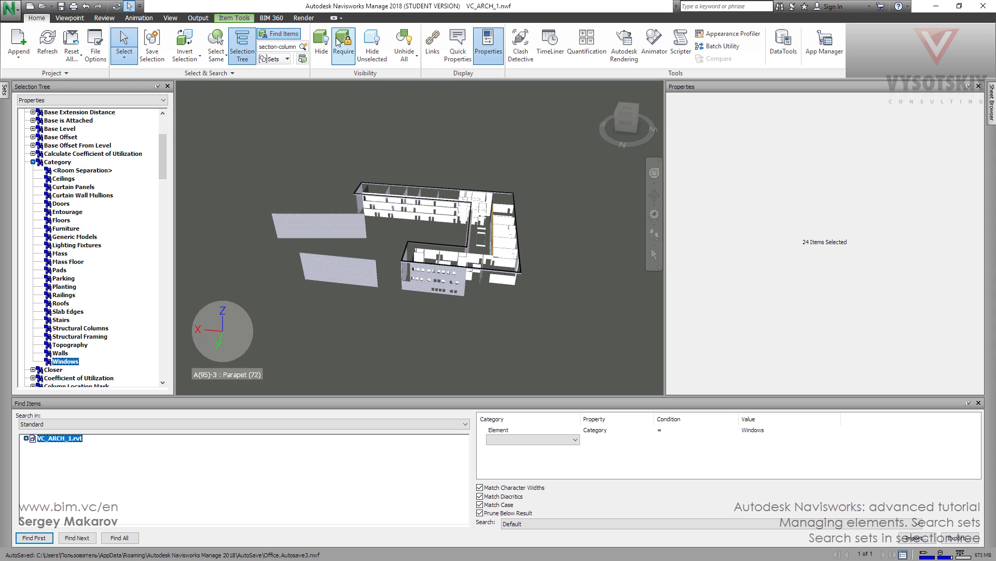
{"action": "left_click", "coordinate": [383, 43]}
{"action": "left_click", "coordinate": [373, 44]}
{"action": "left_click", "coordinate": [371, 44]}
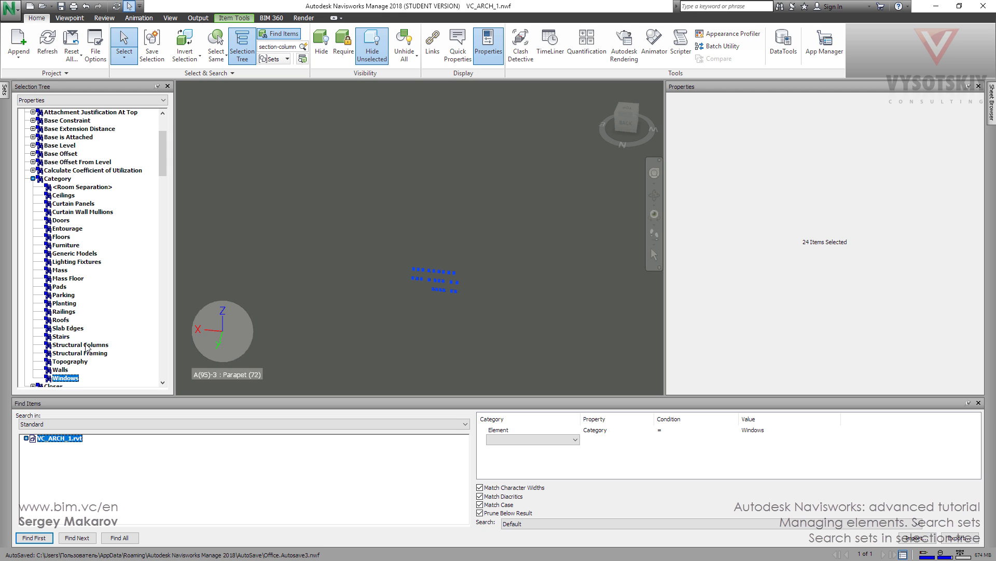
- Select the Furniture category, unhide everything, and show only the 104 furniture items
{"action": "left_click", "coordinate": [66, 245]}
{"action": "left_click", "coordinate": [403, 43]}
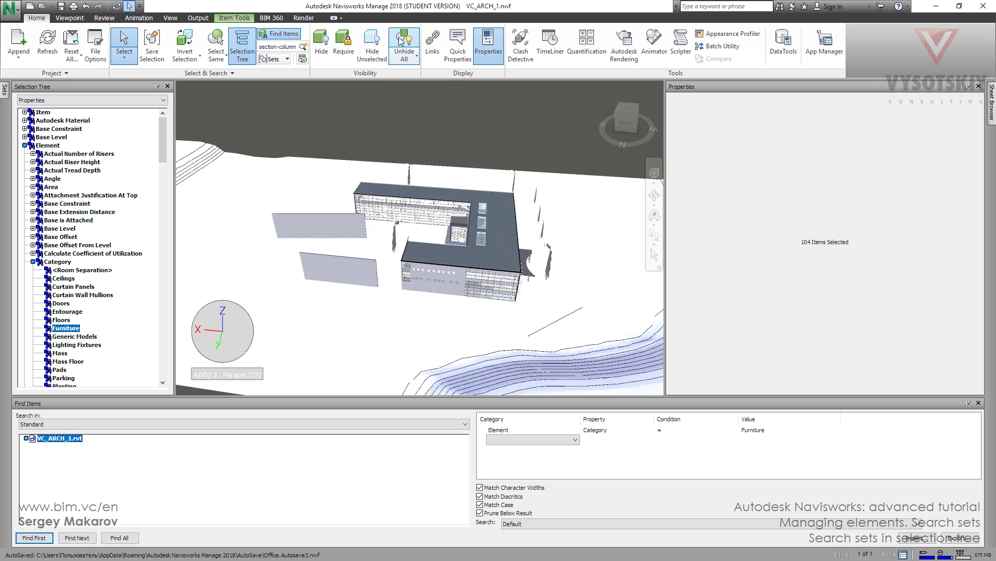
{"action": "left_click", "coordinate": [372, 46]}
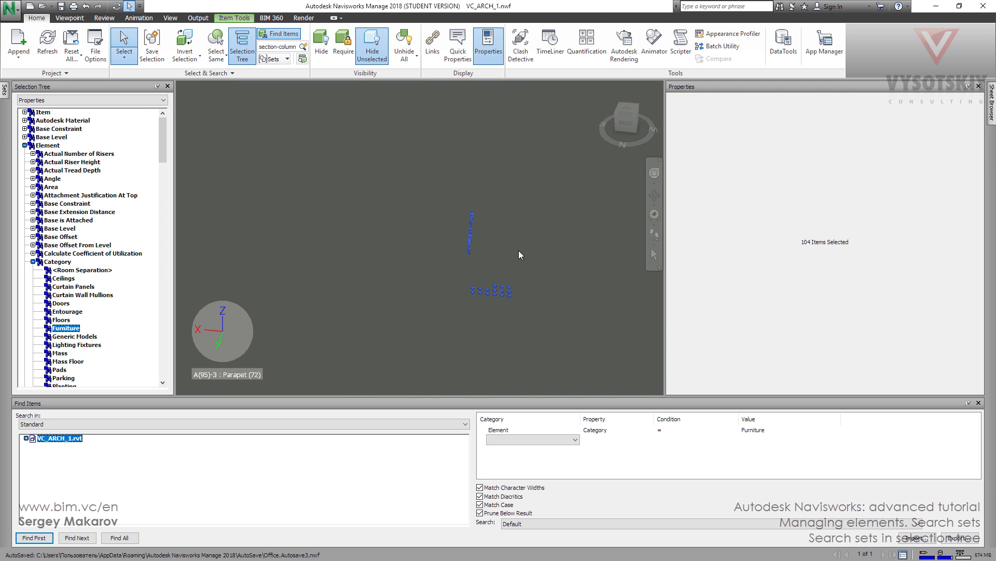
{"action": "middle_click_drag", "start_coordinate": [520, 253], "coordinate": [583, 223], "text": "shift"}
{"action": "scroll", "coordinate": [516, 241], "scroll_direction": "up", "scroll_amount": 2}
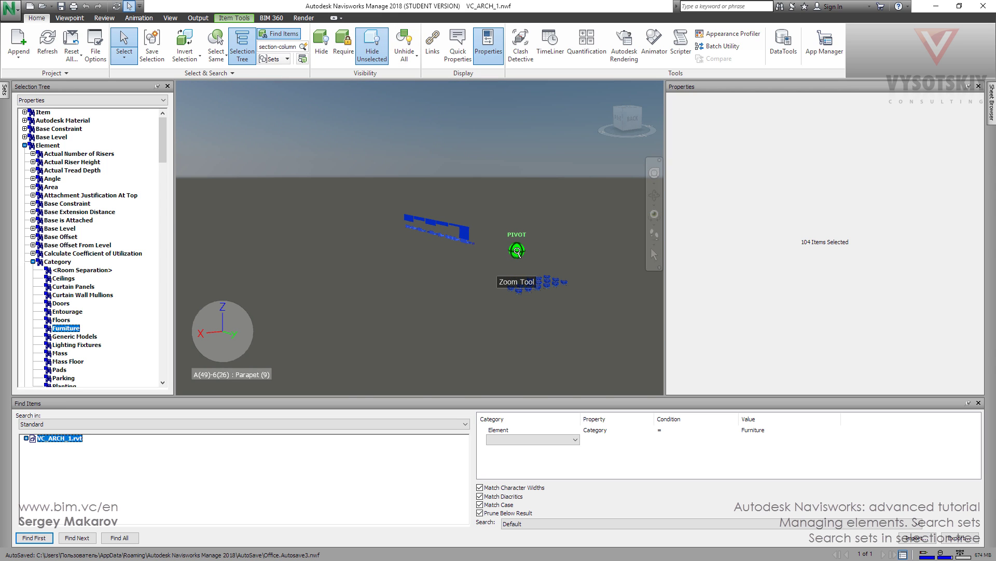
{"action": "middle_click_drag", "start_coordinate": [473, 260], "coordinate": [457, 306], "text": "shift"}
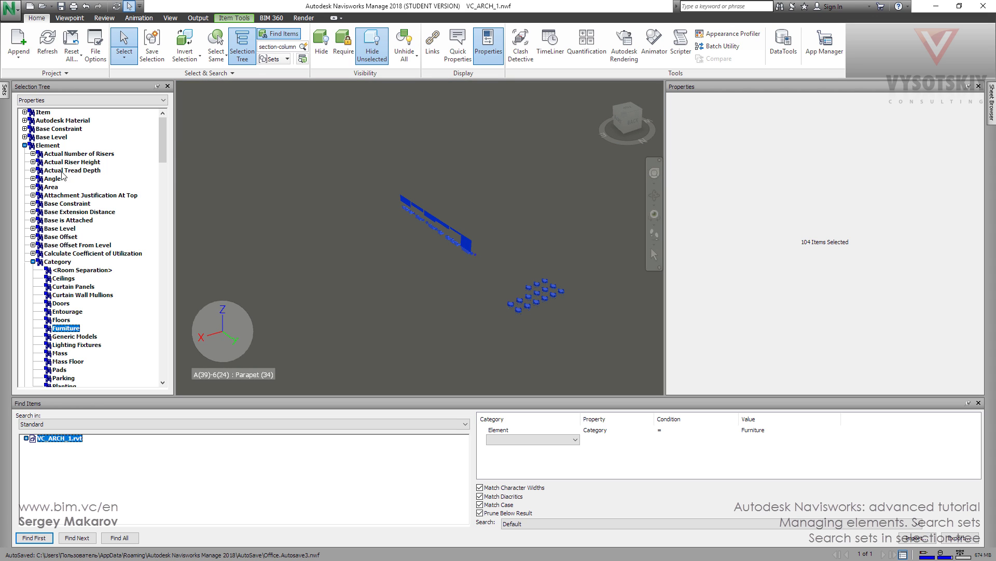
- Collapse Category and Element, expand Item > Type, and select the Type value Category (57 items)
{"action": "left_click", "coordinate": [32, 261]}
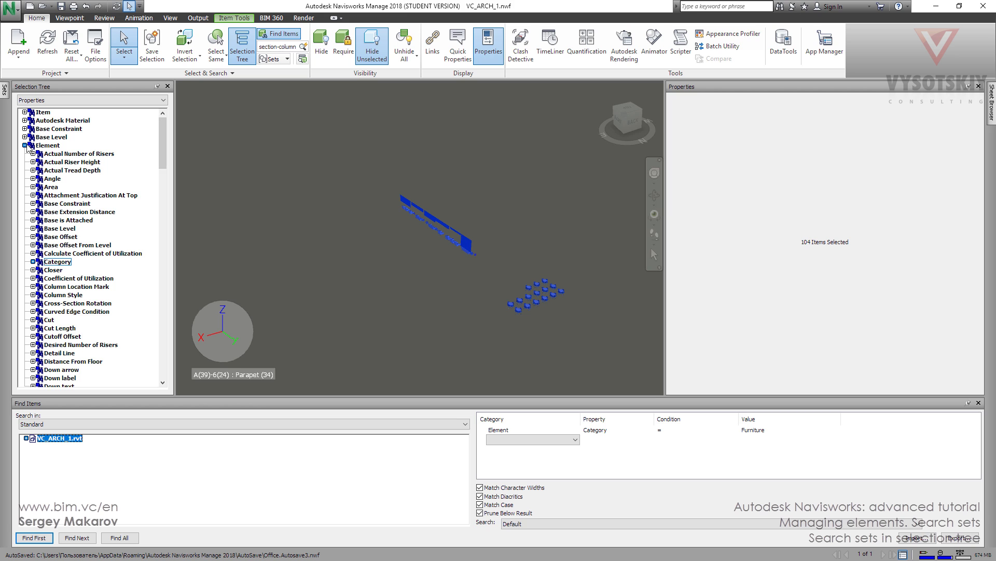
{"action": "left_click", "coordinate": [24, 145]}
{"action": "left_click", "coordinate": [25, 113]}
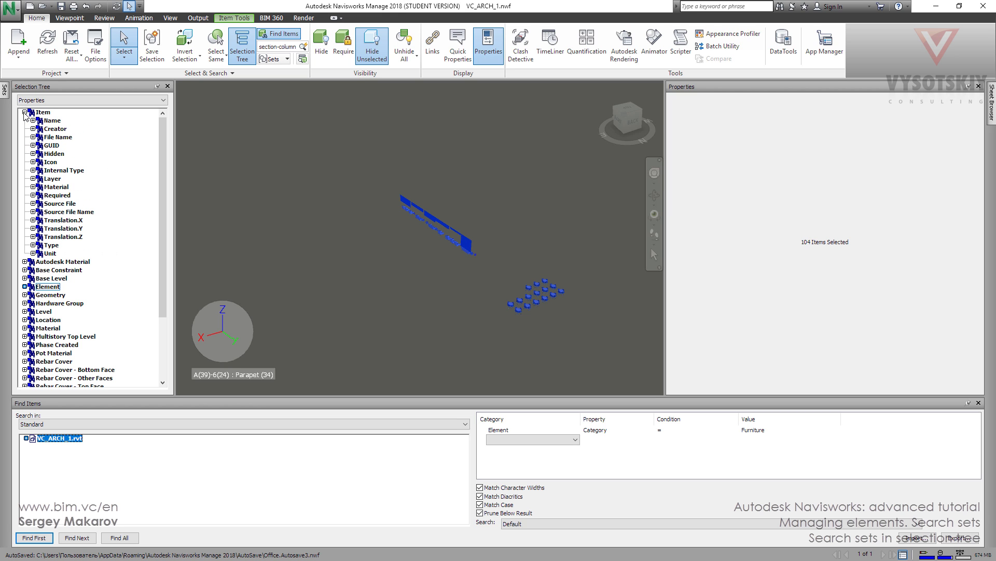
{"action": "left_click", "coordinate": [33, 121]}
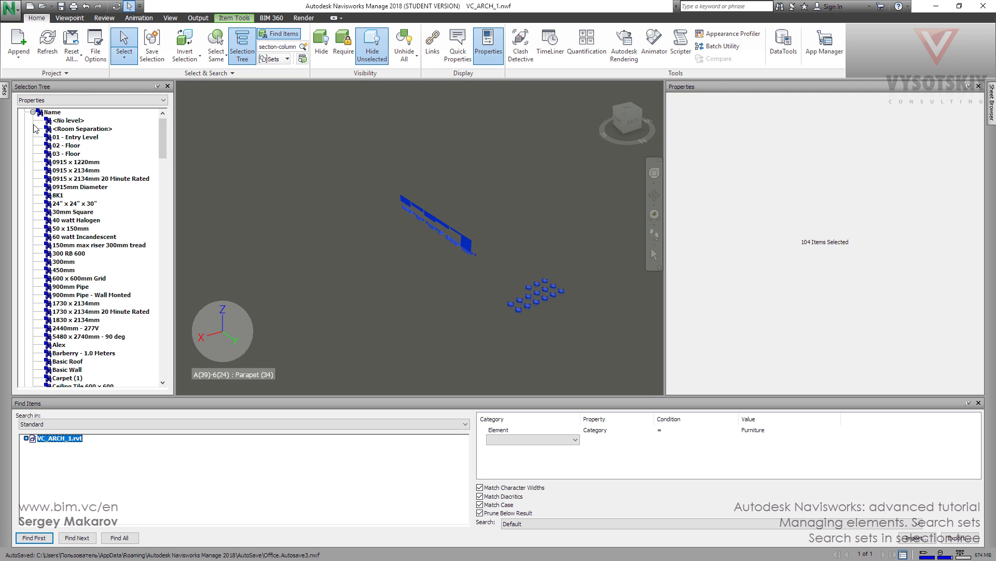
{"action": "left_click", "coordinate": [32, 112]}
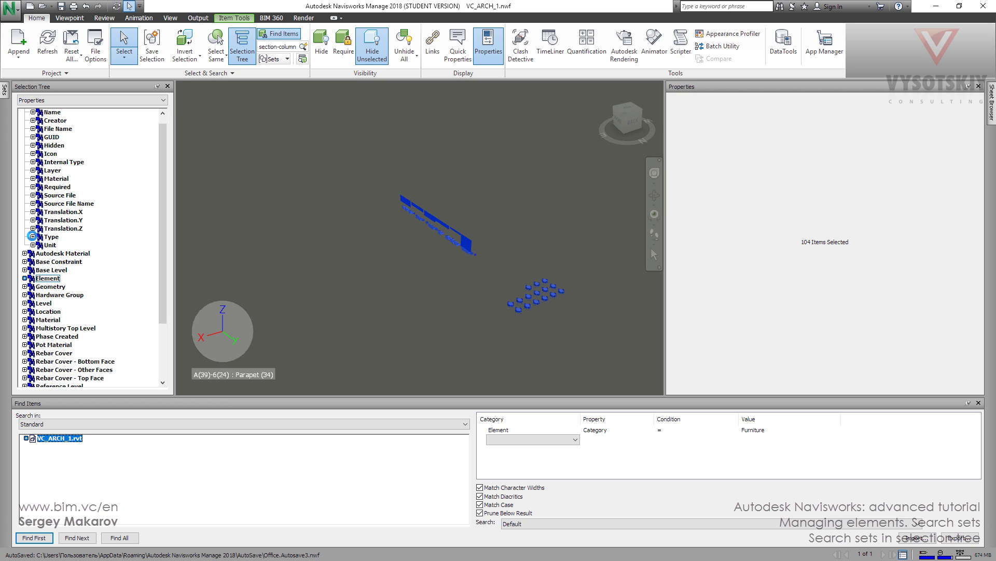
{"action": "left_click", "coordinate": [33, 237]}
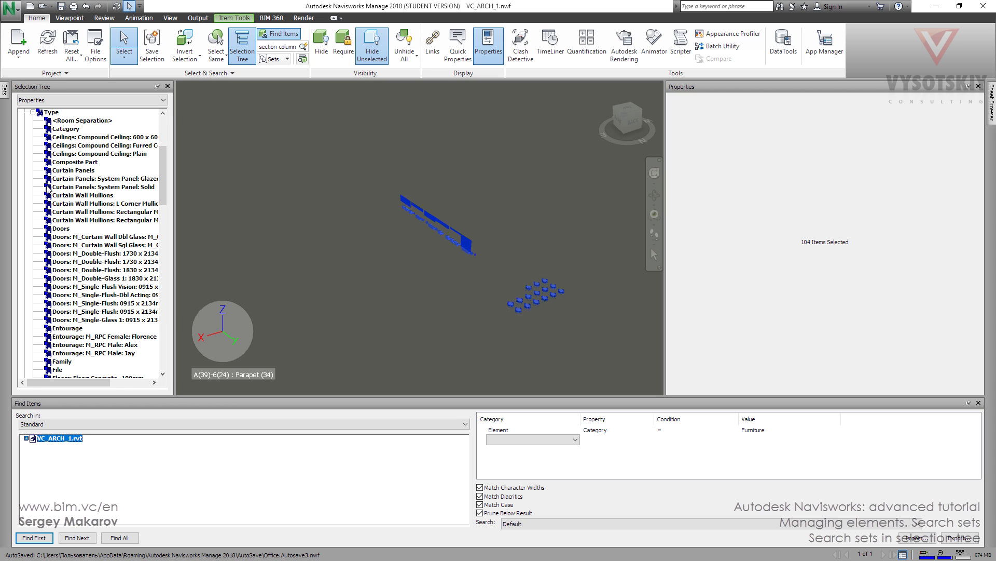
{"action": "scroll", "coordinate": [155, 171], "scroll_direction": "up", "scroll_amount": 5}
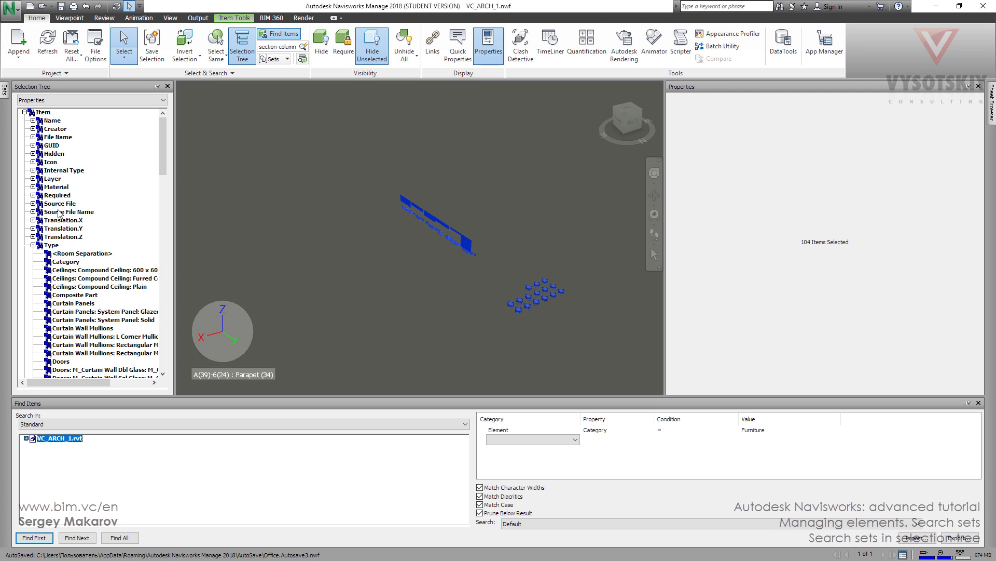
{"action": "left_click", "coordinate": [69, 262]}
{"action": "left_click_drag", "start_coordinate": [161, 128], "coordinate": [163, 146]}
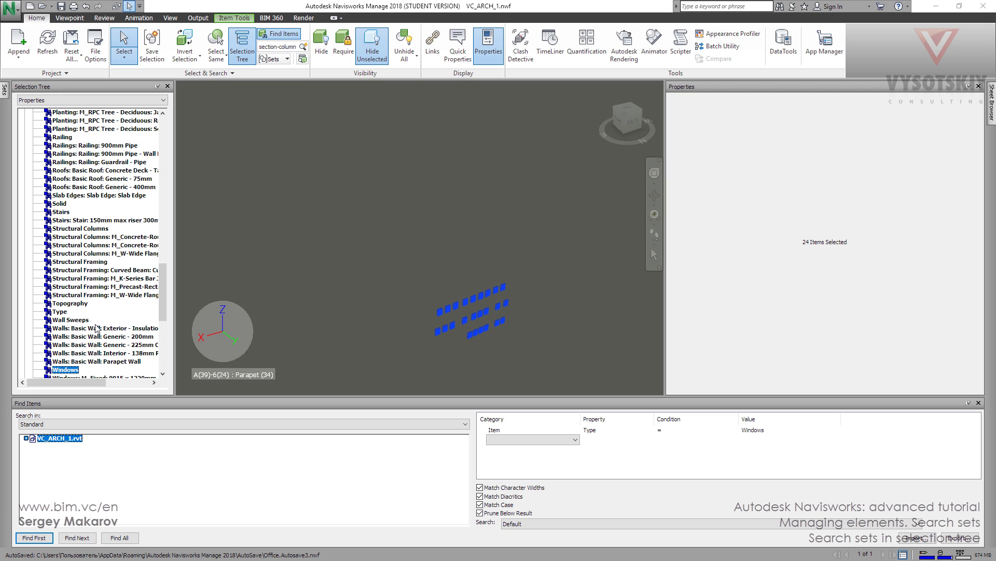
- Select Item > Type 'Walls: Basic Wall: Parapet Wall' and show only those 8 parapet walls
{"action": "mouse_move", "coordinate": [75, 381]}
{"action": "left_mouse_down"}
{"action": "mouse_move", "coordinate": [96, 380]}
{"action": "mouse_move", "coordinate": [79, 380]}
{"action": "left_mouse_up"}
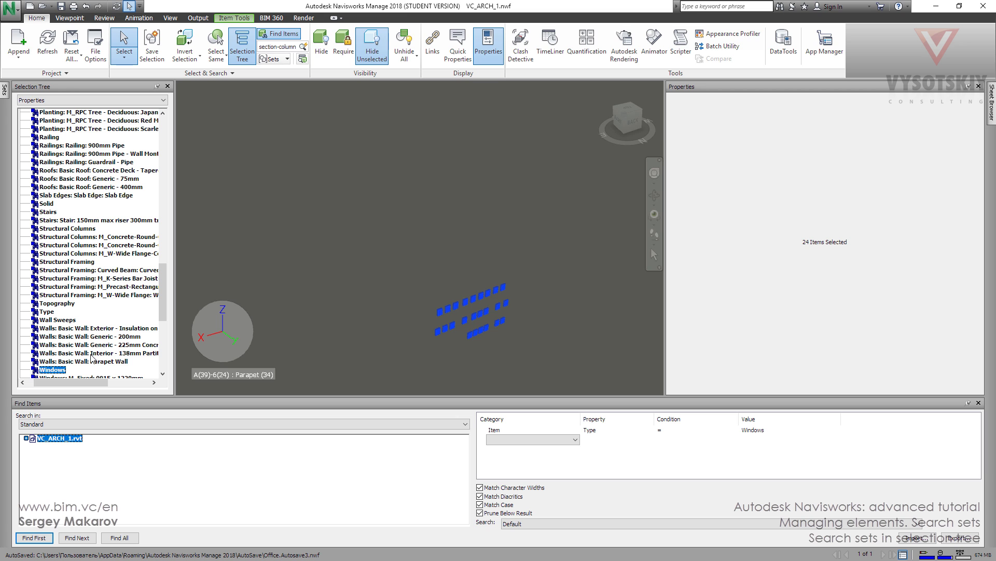
{"action": "left_click", "coordinate": [91, 362]}
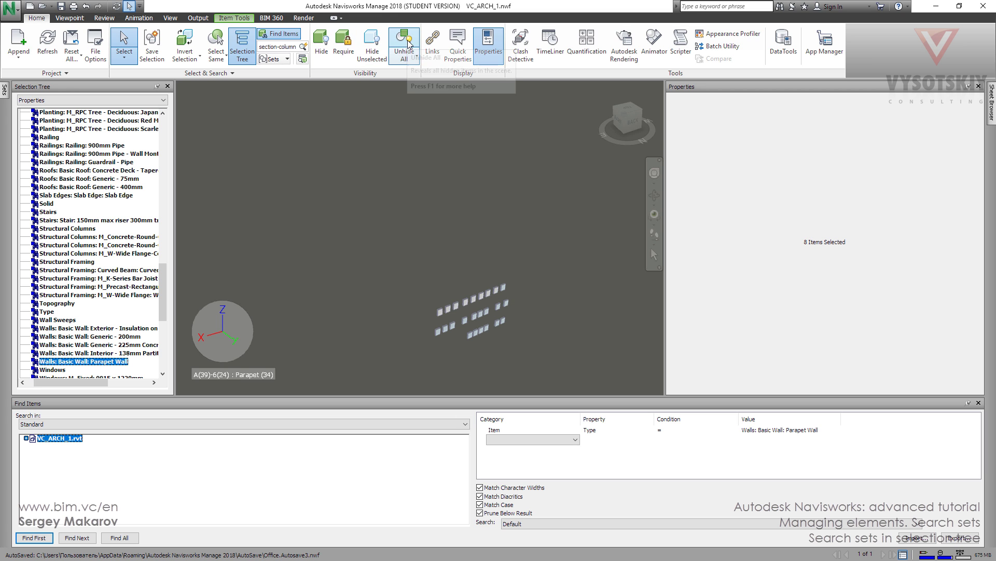
{"action": "left_click", "coordinate": [410, 52]}
{"action": "left_click", "coordinate": [372, 50]}
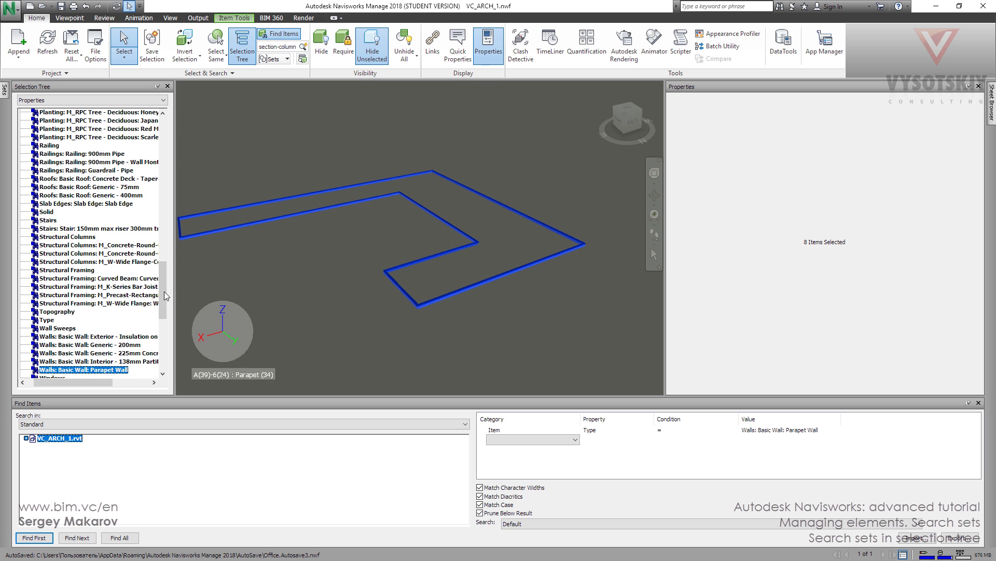
{"action": "left_click_drag", "start_coordinate": [165, 296], "coordinate": [165, 156]}
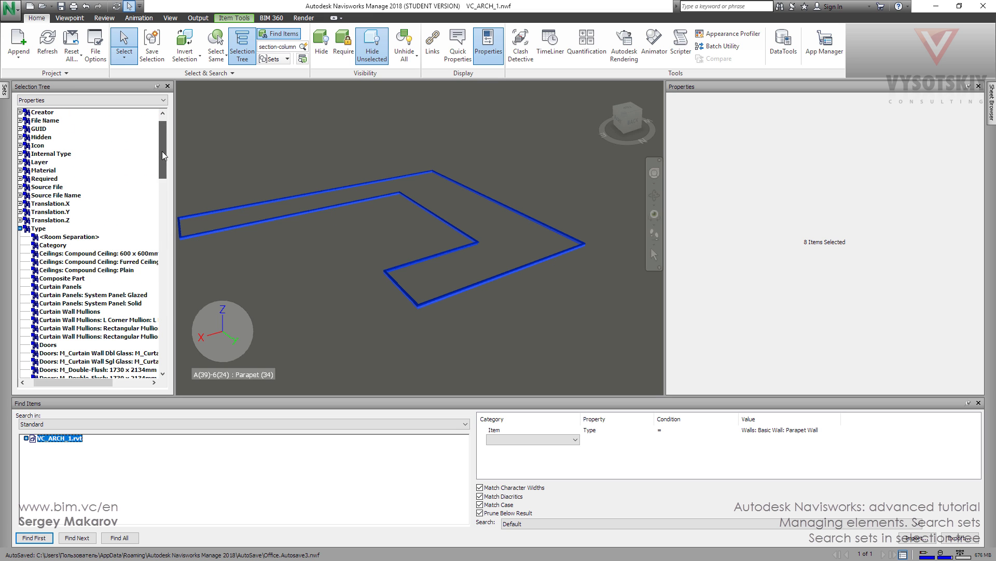
- Unhide the whole building and pick an Exterior - Insulation on Masonry wall to view its properties
{"action": "left_click", "coordinate": [415, 50]}
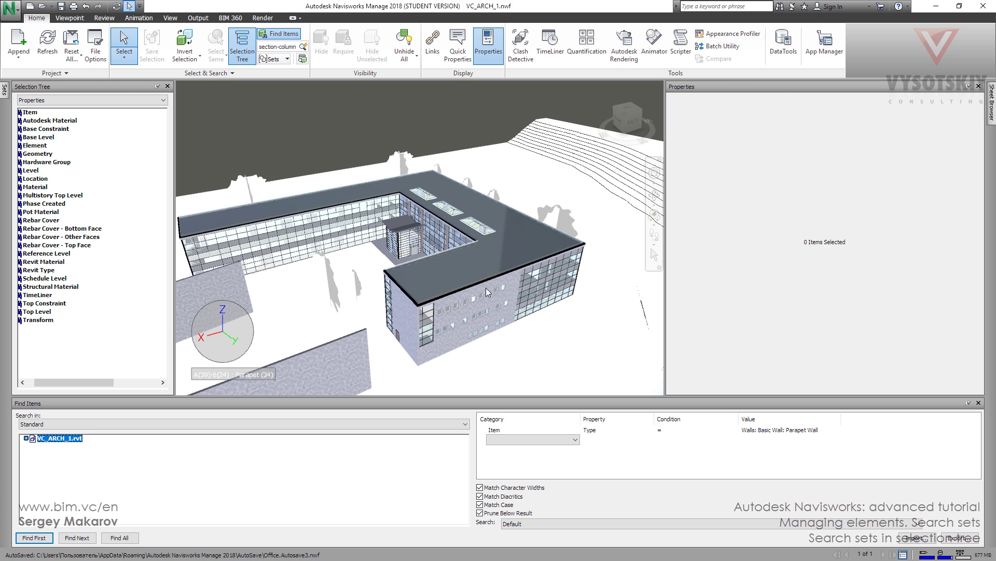
{"action": "left_click", "coordinate": [511, 285]}
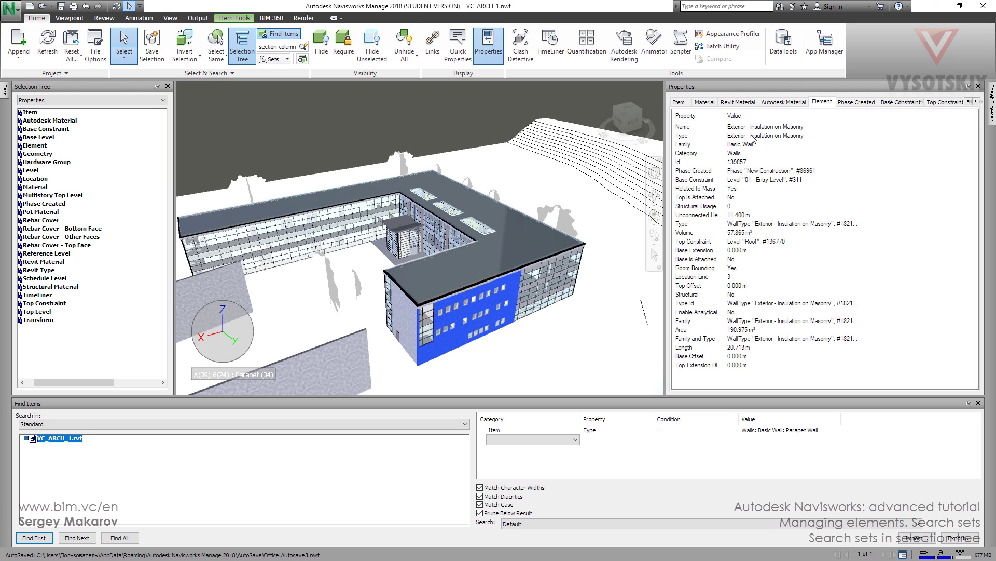